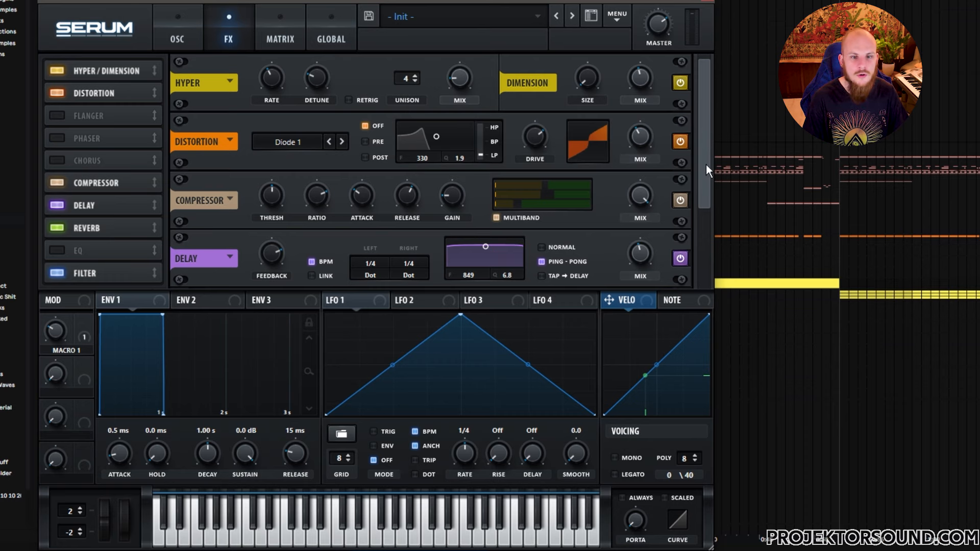
Step: Look through the effects chain from Hyper/Dimension down to the High 24 filter
{"action": "left_click_drag", "start_coordinate": [706, 164], "coordinate": [708, 253]}
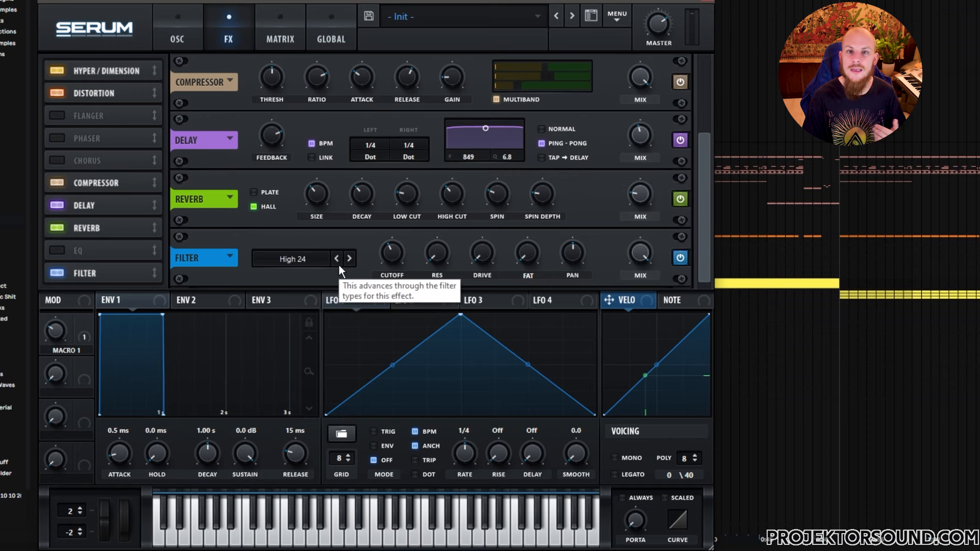
{"action": "scroll", "coordinate": [338, 264], "scroll_direction": "up", "scroll_amount": 3}
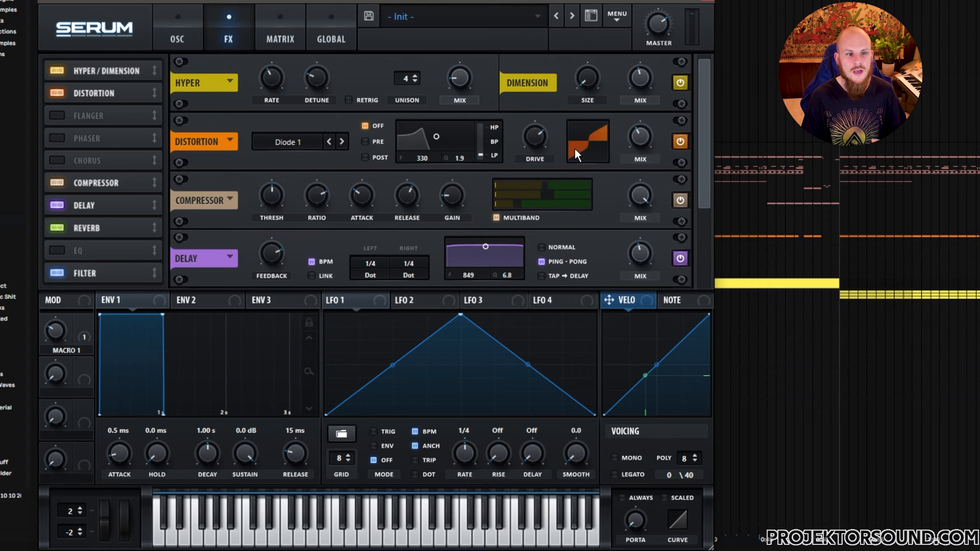
Step: Compare the patch without and with the sub oscillator by switching it off and back on twice
{"action": "left_click", "coordinate": [177, 36]}
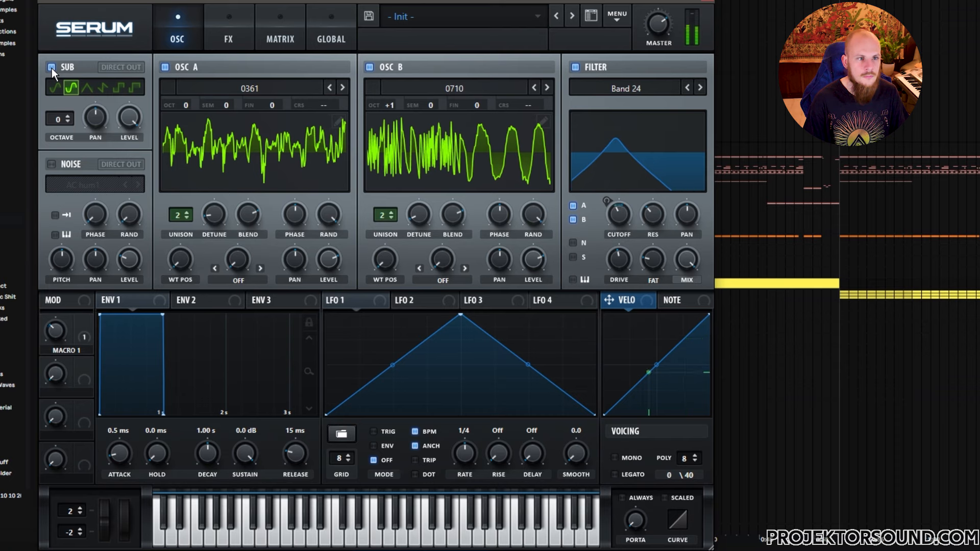
{"action": "left_click", "coordinate": [51, 68]}
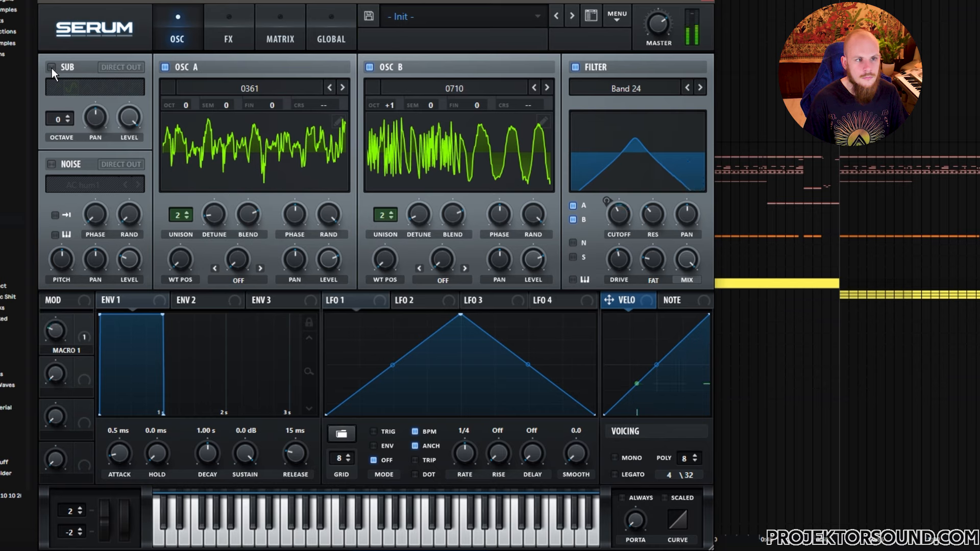
{"action": "left_click", "coordinate": [51, 68]}
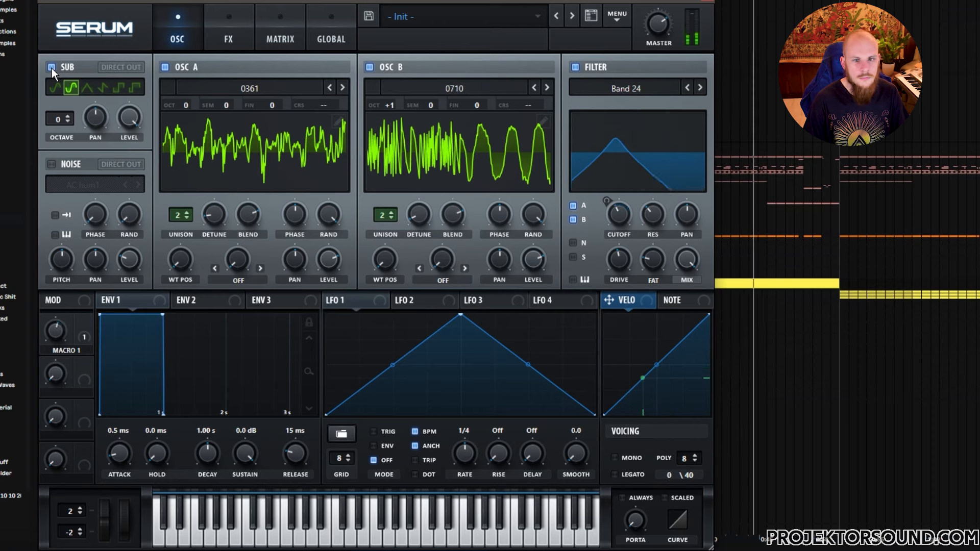
{"action": "left_click", "coordinate": [51, 68]}
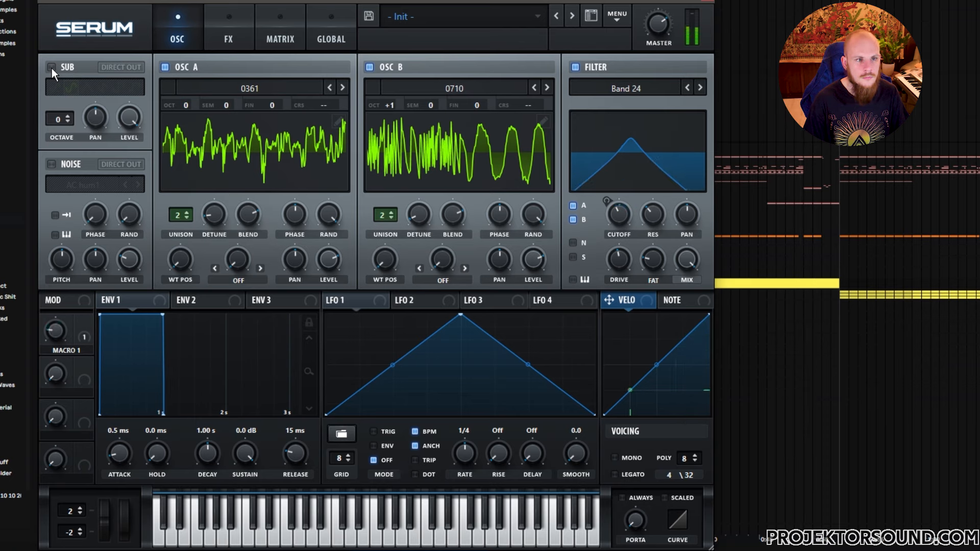
{"action": "left_click", "coordinate": [51, 67]}
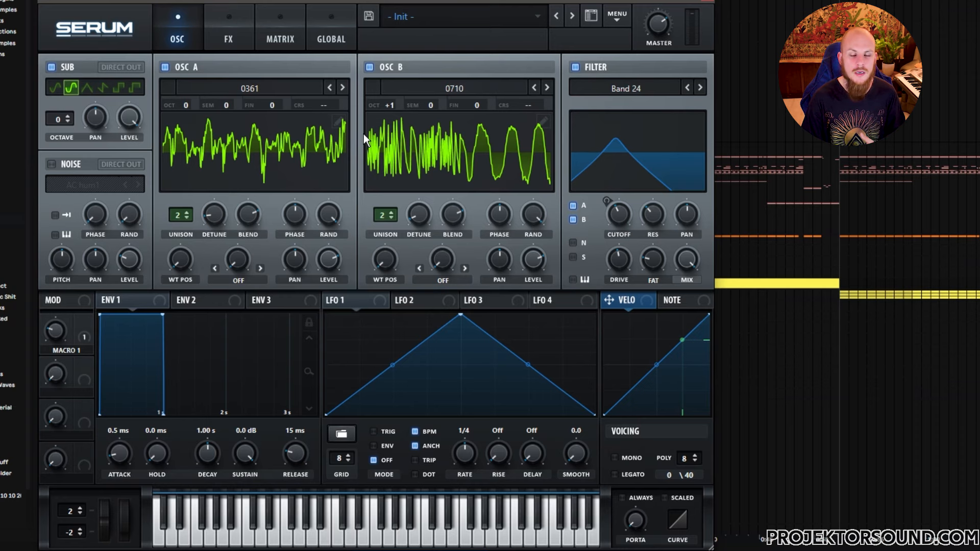
Step: Try the Diode 1 distortion at full mix, restore its lower mix, and review the remaining effects
{"action": "left_click", "coordinate": [229, 35]}
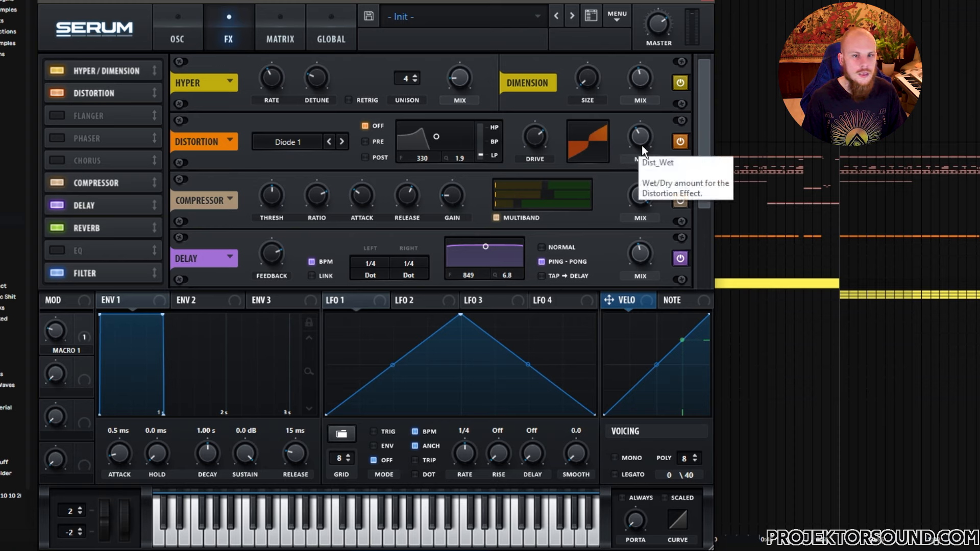
{"action": "left_click_drag", "start_coordinate": [643, 136], "coordinate": [653, 10]}
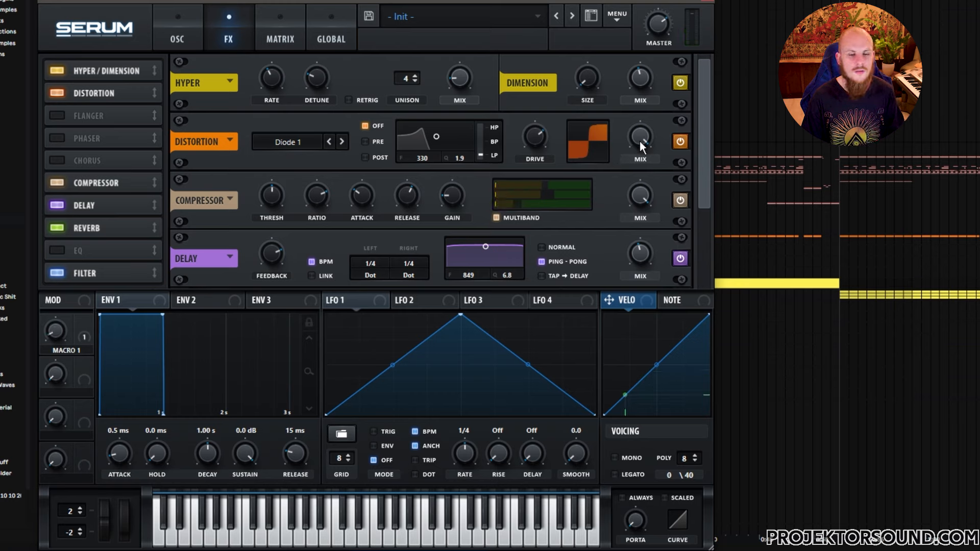
{"action": "left_click_drag", "start_coordinate": [639, 142], "coordinate": [636, 229]}
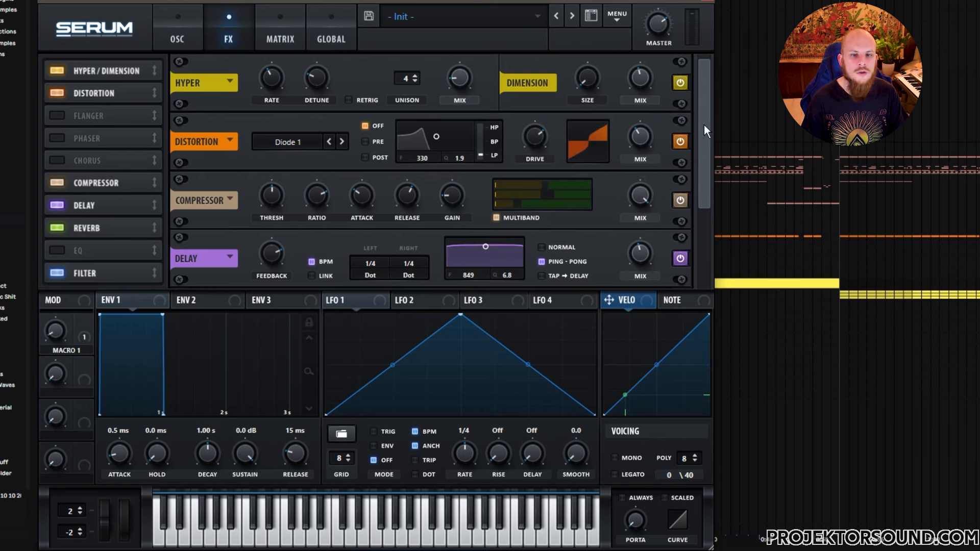
{"action": "left_click_drag", "start_coordinate": [704, 125], "coordinate": [697, 158]}
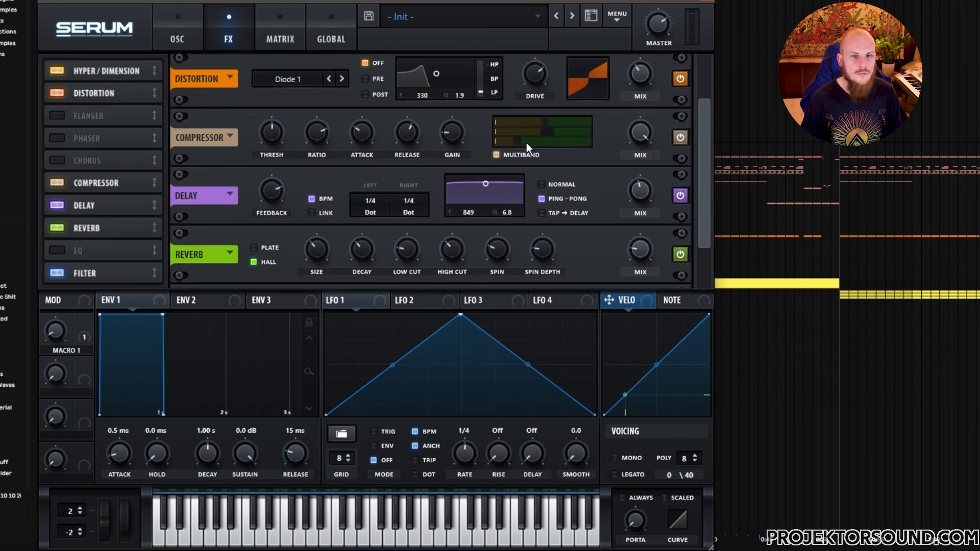
{"action": "left_click_drag", "start_coordinate": [707, 159], "coordinate": [706, 185]}
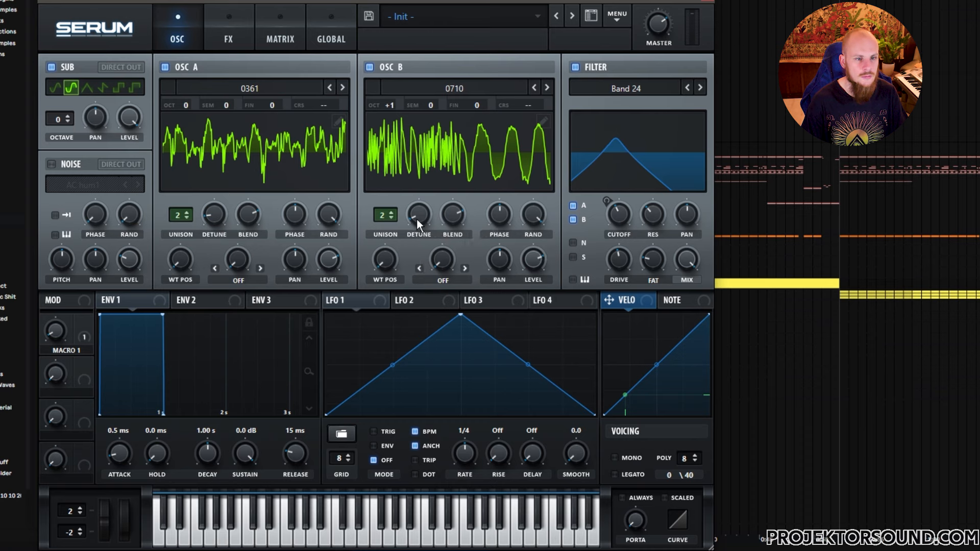
Step: Load wavetable 2048 from Part 16 of Projektor Tones Pack Vol.2 into oscillator A
{"action": "left_click", "coordinate": [273, 87]}
{"action": "mouse_move", "coordinate": [305, 225]}
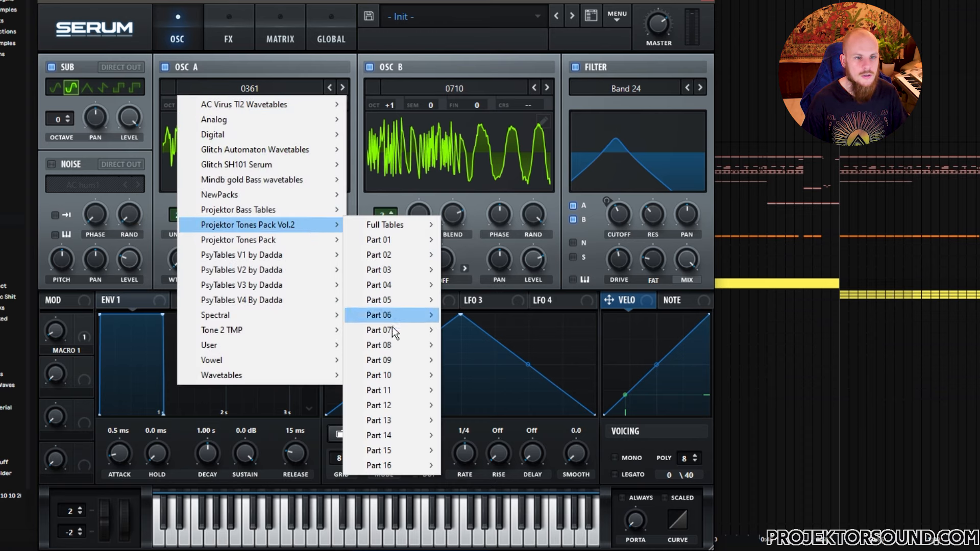
{"action": "mouse_move", "coordinate": [406, 466]}
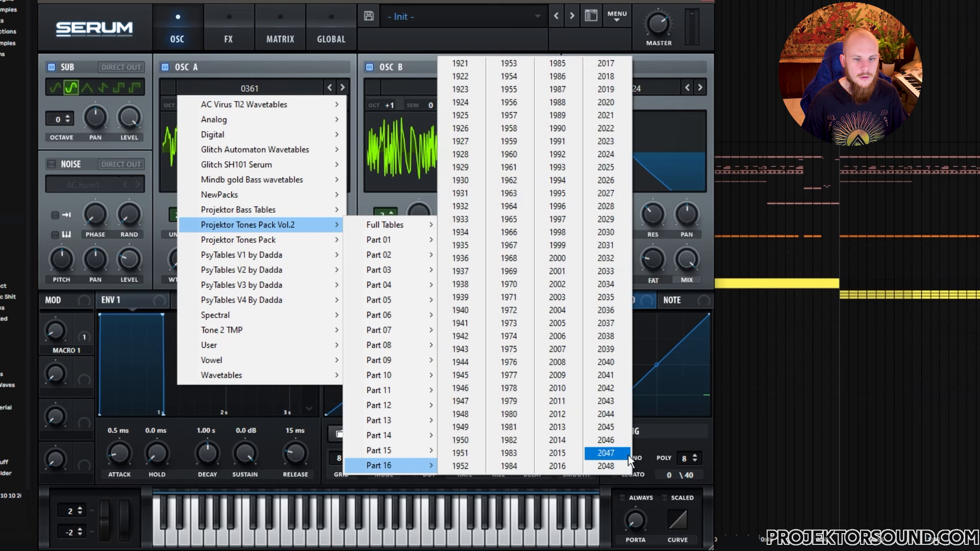
{"action": "left_click", "coordinate": [612, 469]}
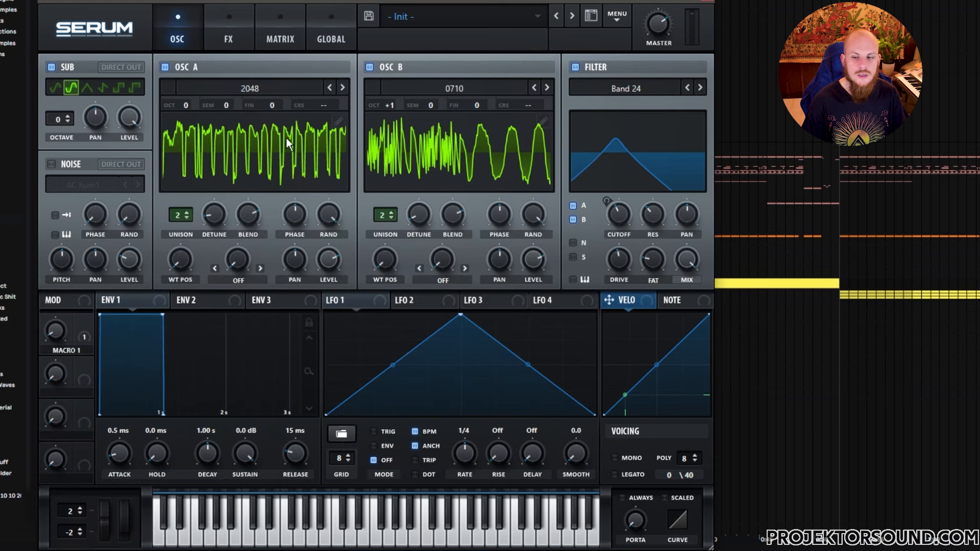
Step: Audition oscillator A's preceding wavetables one at a time, going back from 2048 to 2040
{"action": "left_click", "coordinate": [330, 88]}
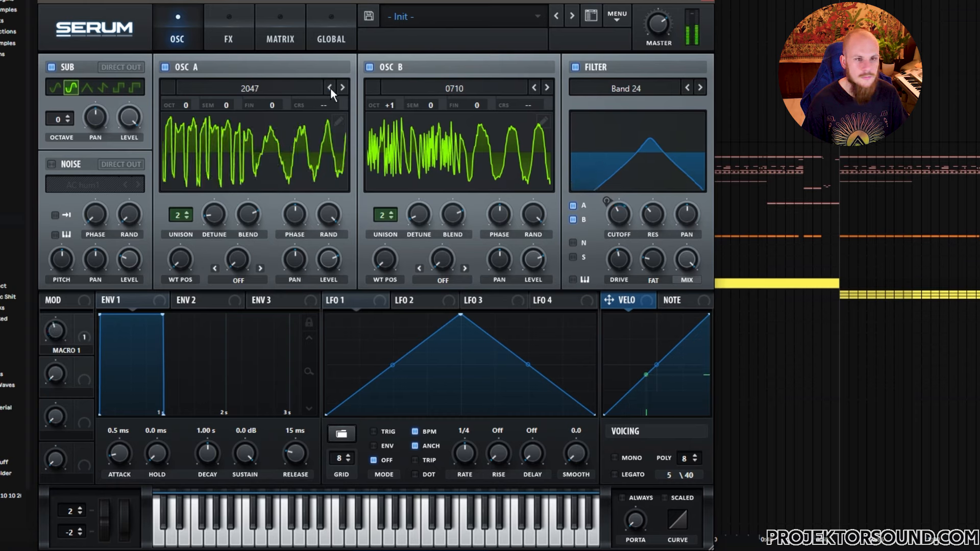
{"action": "left_click", "coordinate": [329, 88]}
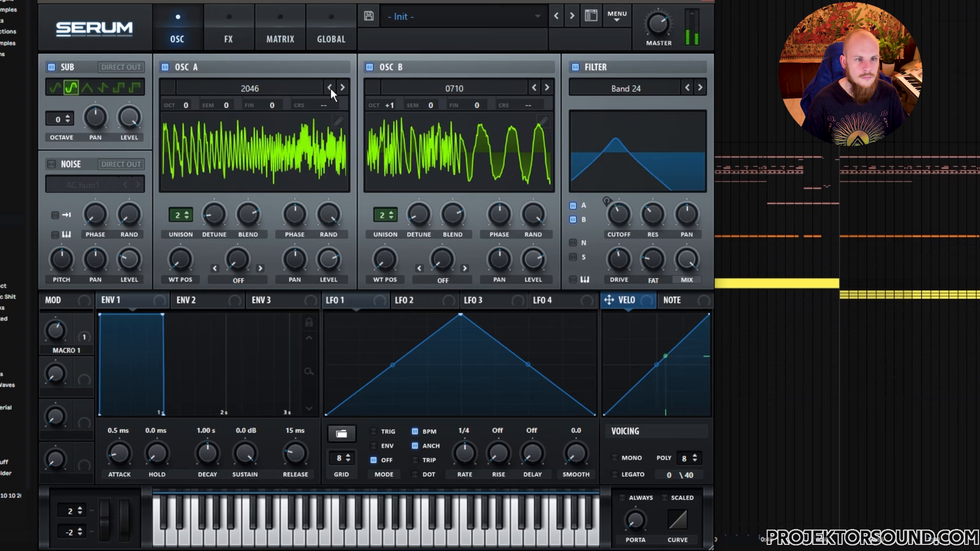
{"action": "left_click", "coordinate": [330, 87]}
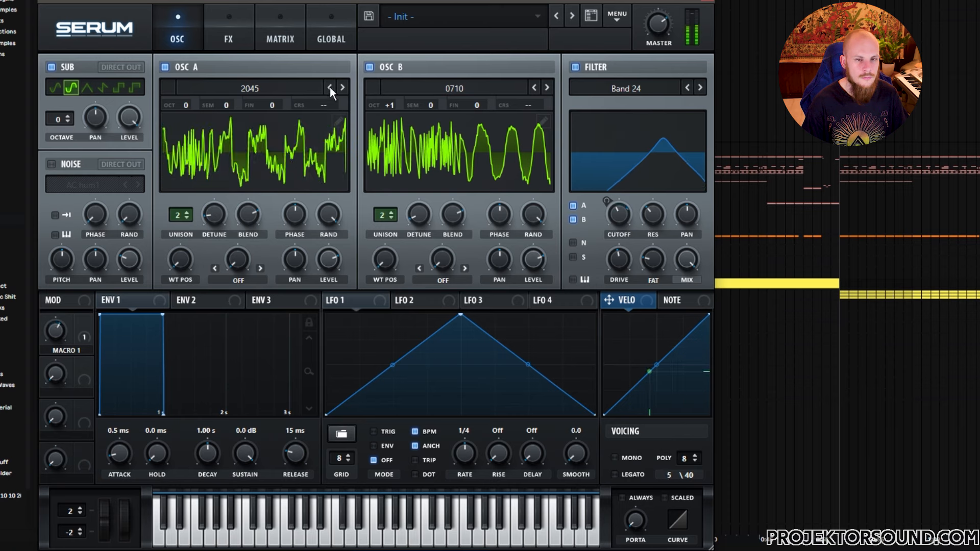
{"action": "left_click", "coordinate": [329, 87]}
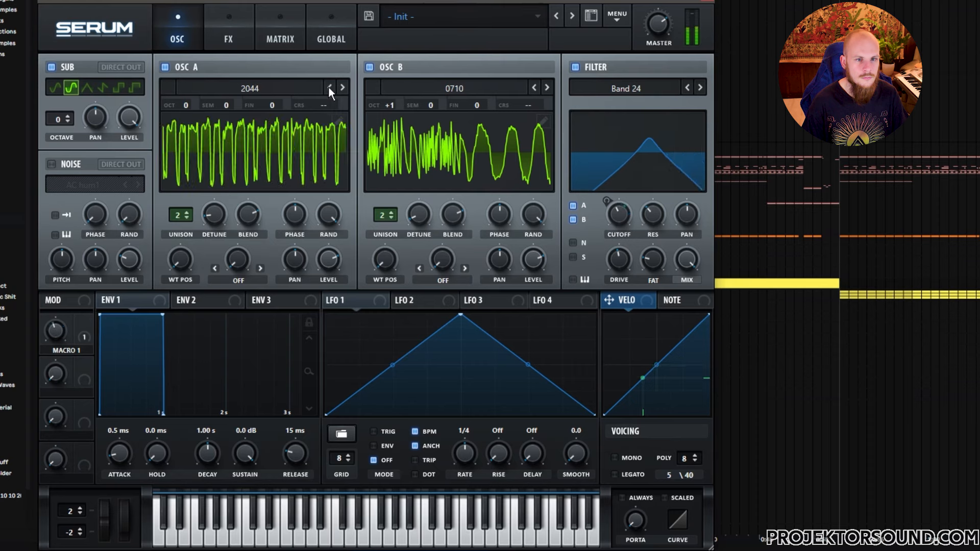
{"action": "left_click", "coordinate": [329, 87]}
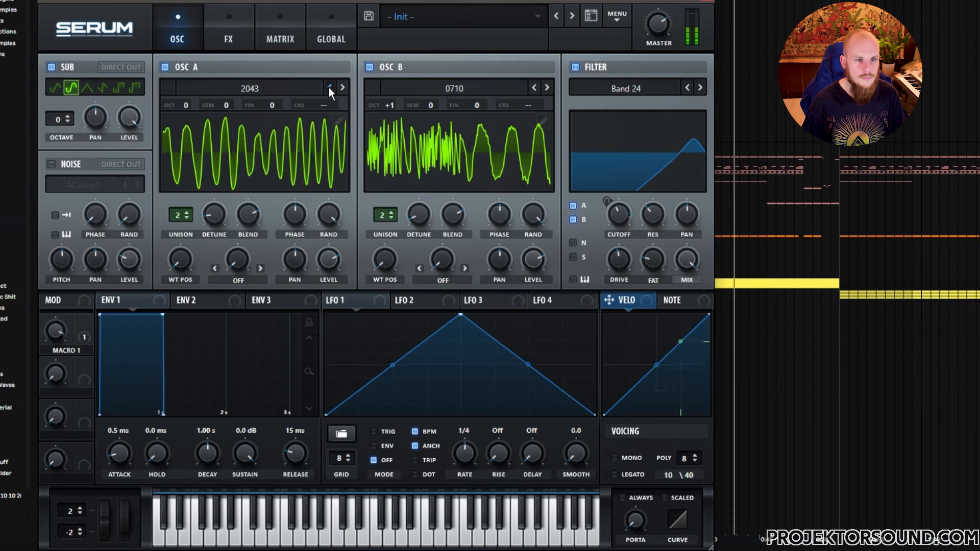
{"action": "left_click", "coordinate": [329, 87]}
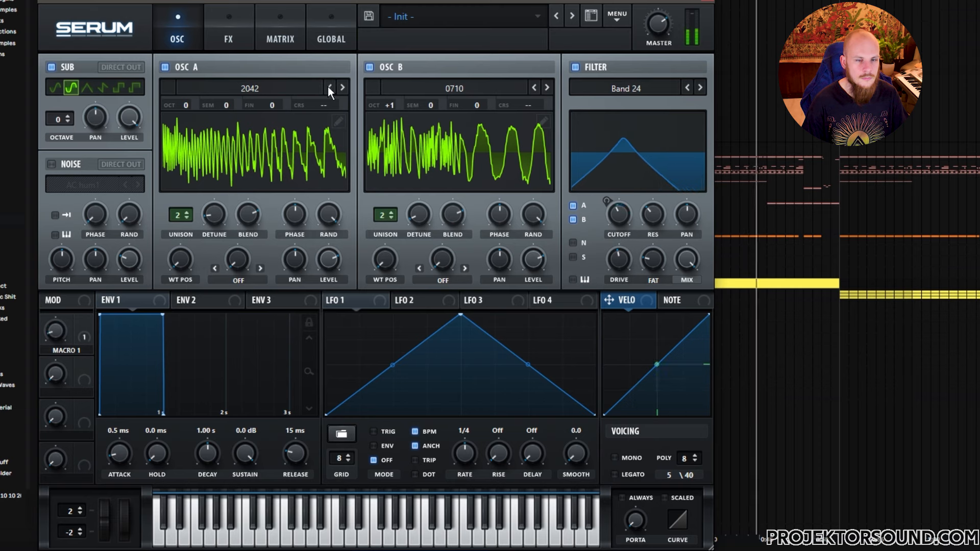
{"action": "left_click", "coordinate": [329, 88]}
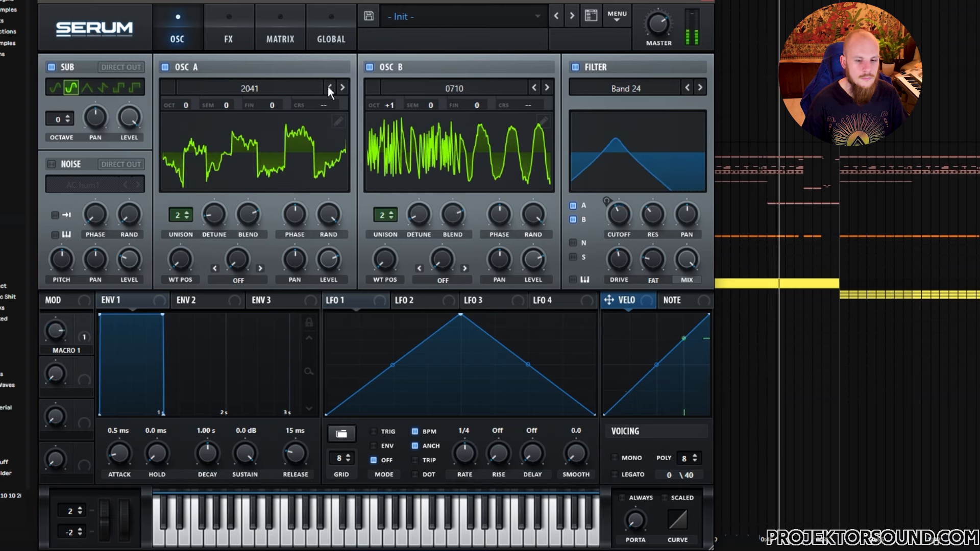
{"action": "left_click", "coordinate": [329, 87]}
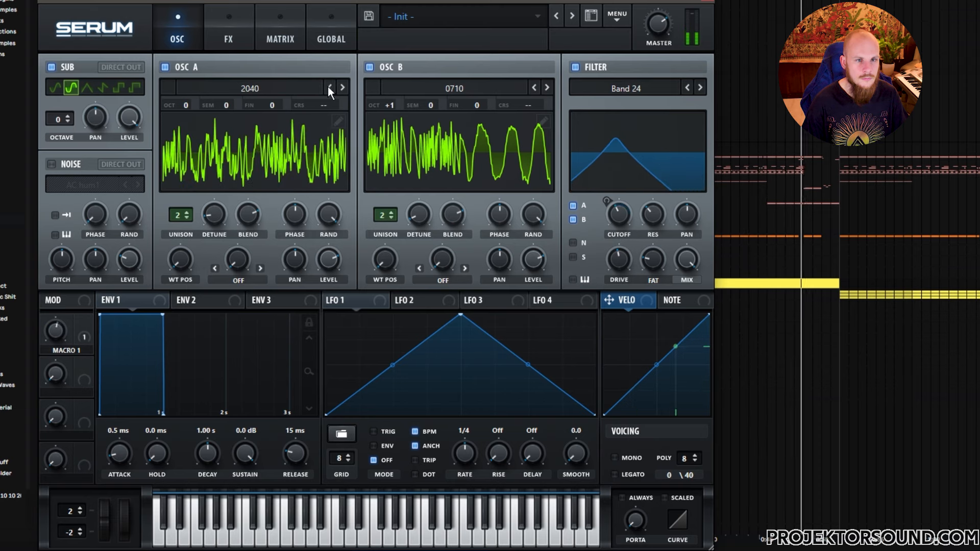
Step: Load wavetable 0420 from Projektor Tones Pack Vol.2 into oscillator B
{"action": "left_click", "coordinate": [490, 92]}
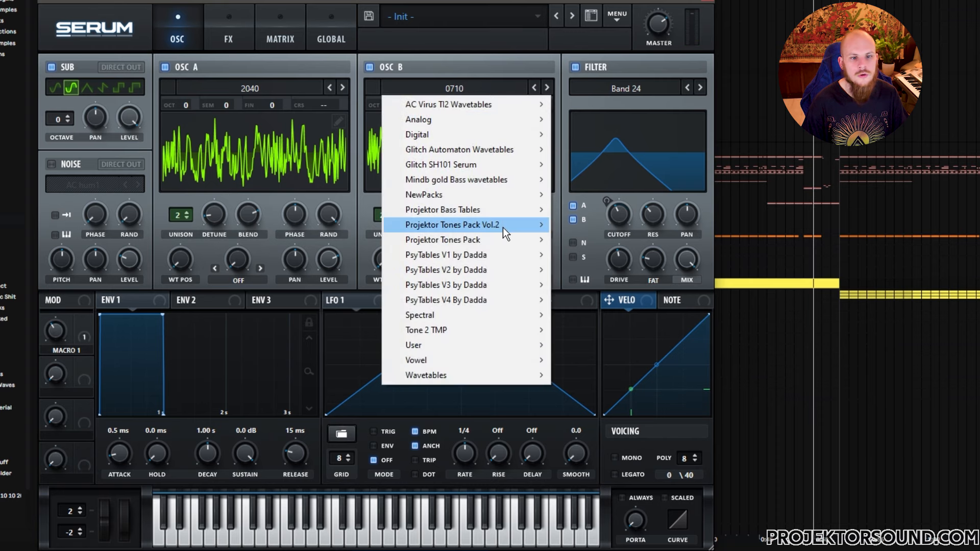
{"action": "mouse_move", "coordinate": [504, 227]}
{"action": "left_click", "coordinate": [600, 286]}
{"action": "left_click", "coordinate": [547, 87]}
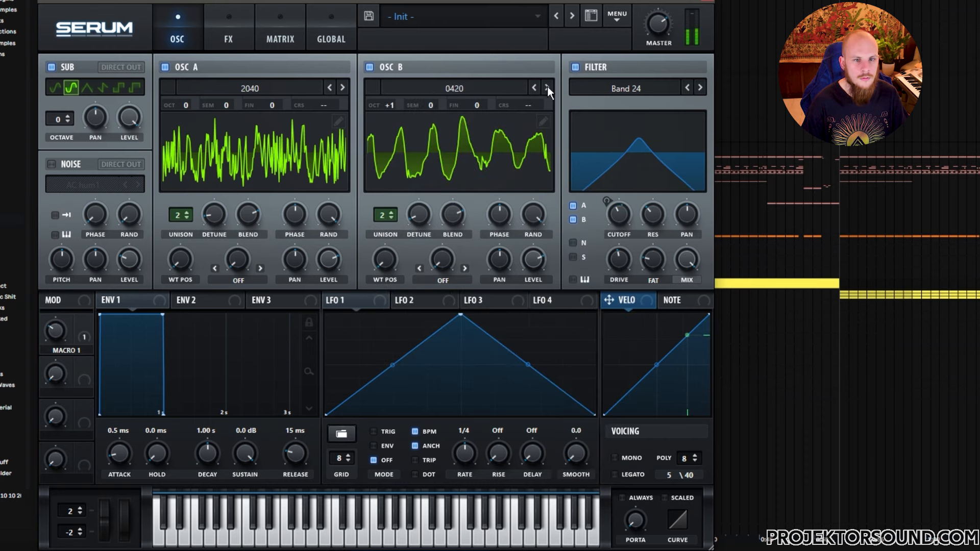
Step: Audition further wavetables in oscillator A, going back one at a time to 2037
{"action": "left_click", "coordinate": [330, 87]}
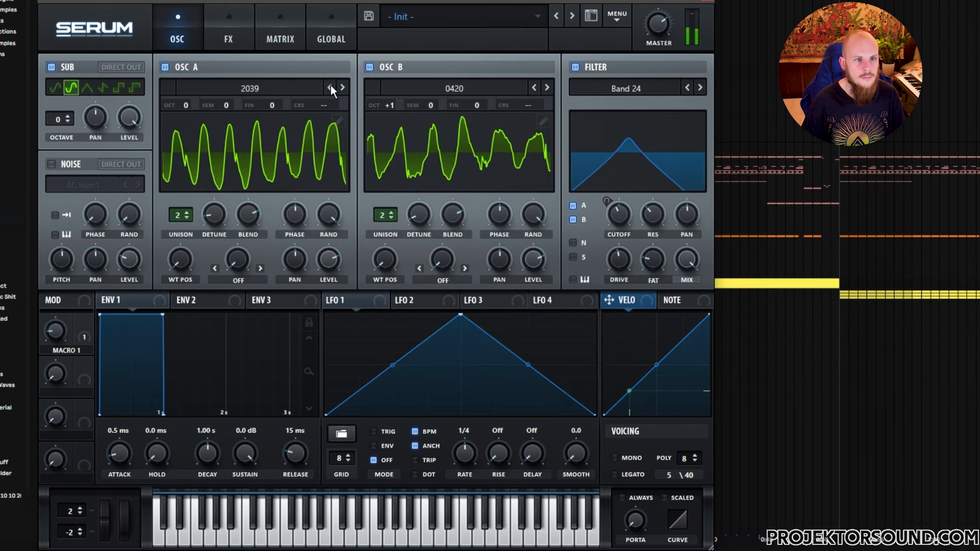
{"action": "left_click", "coordinate": [330, 87]}
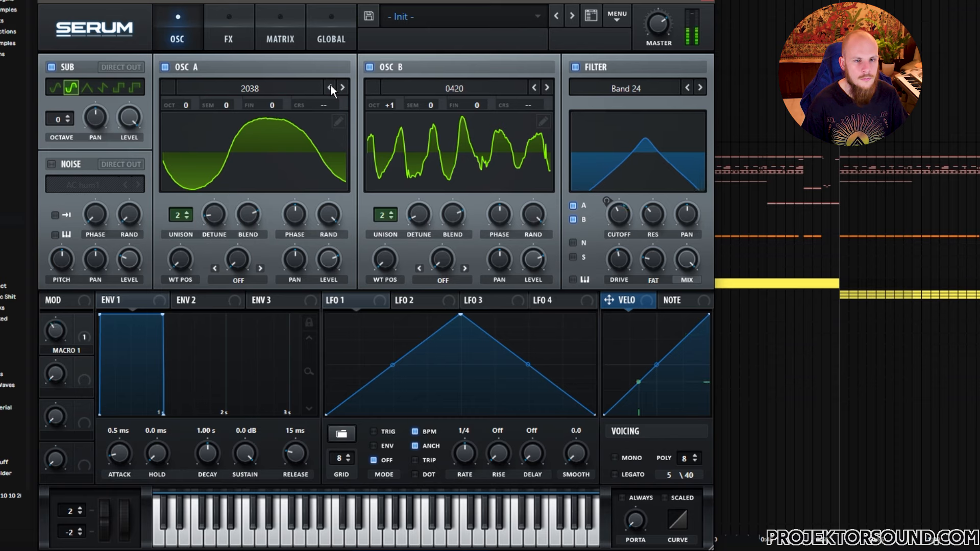
{"action": "left_click", "coordinate": [330, 87]}
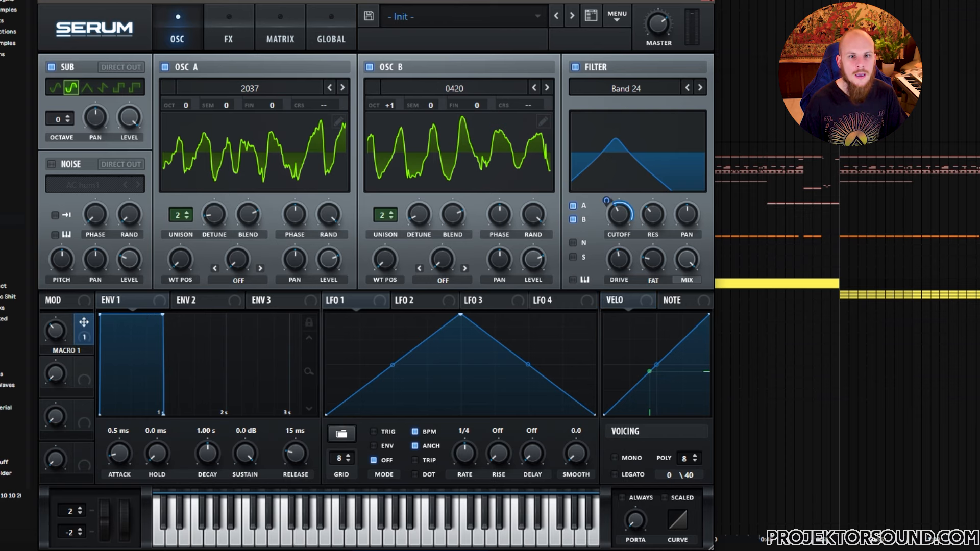
Step: Close the synth window, then unfold track 85 in the arrangement to view its lanes and fold it again
{"action": "left_click", "coordinate": [713, 3]}
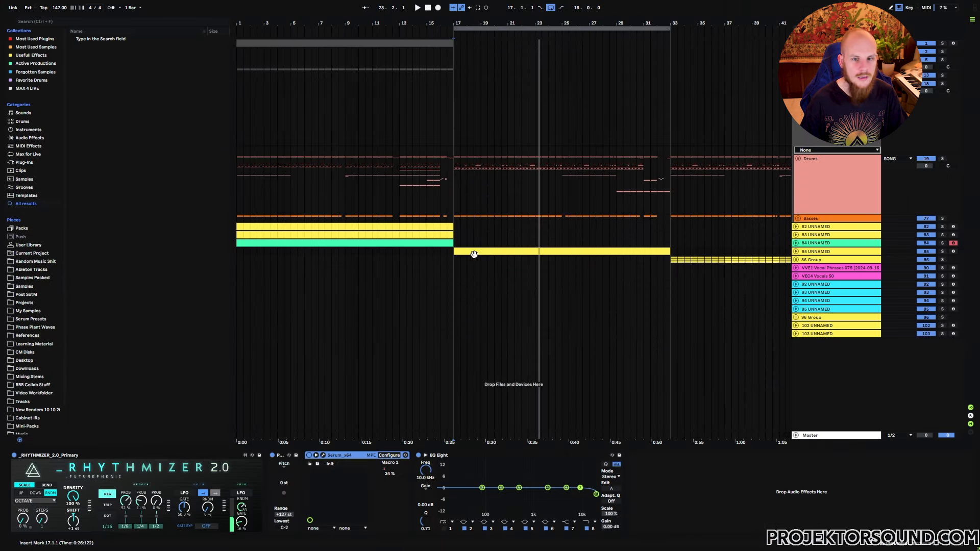
{"action": "left_click", "coordinate": [796, 252]}
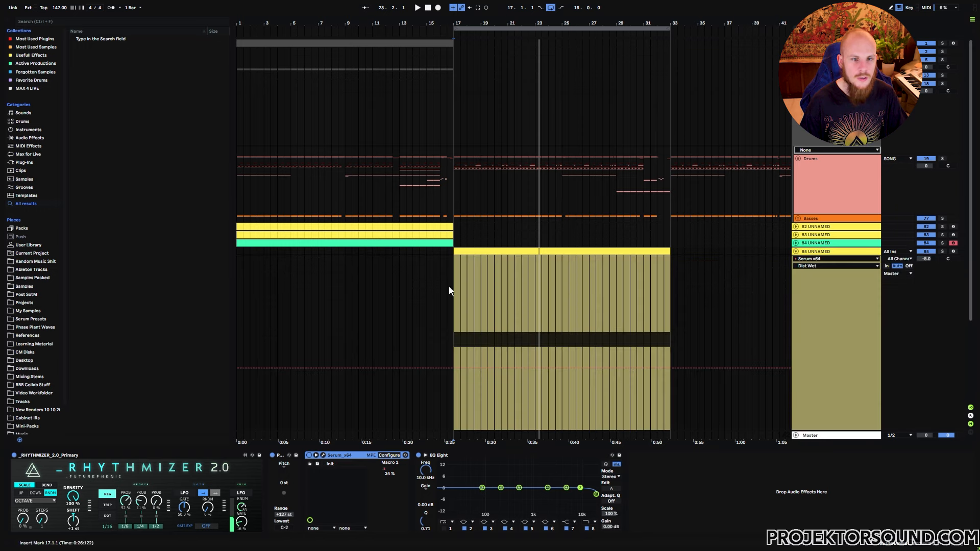
{"action": "left_click", "coordinate": [448, 287]}
{"action": "left_click", "coordinate": [796, 252]}
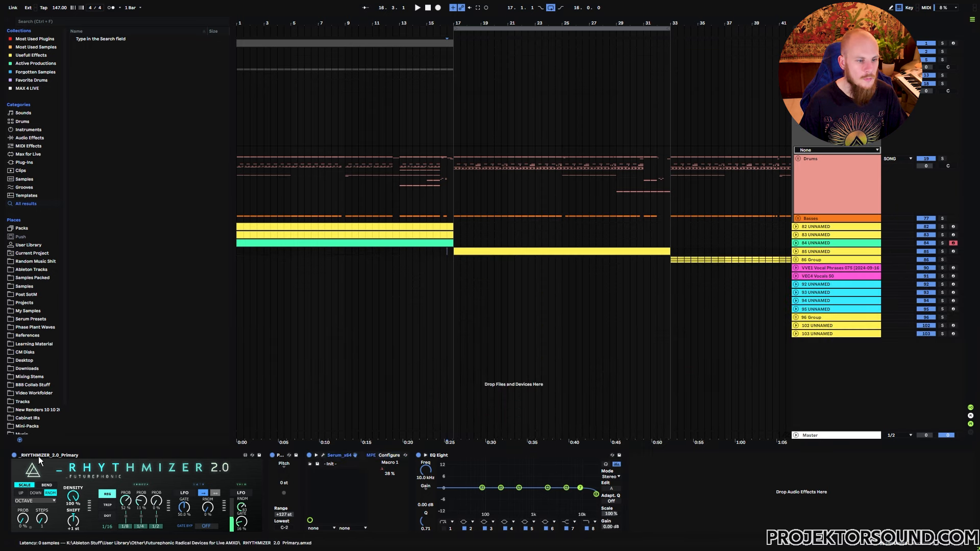